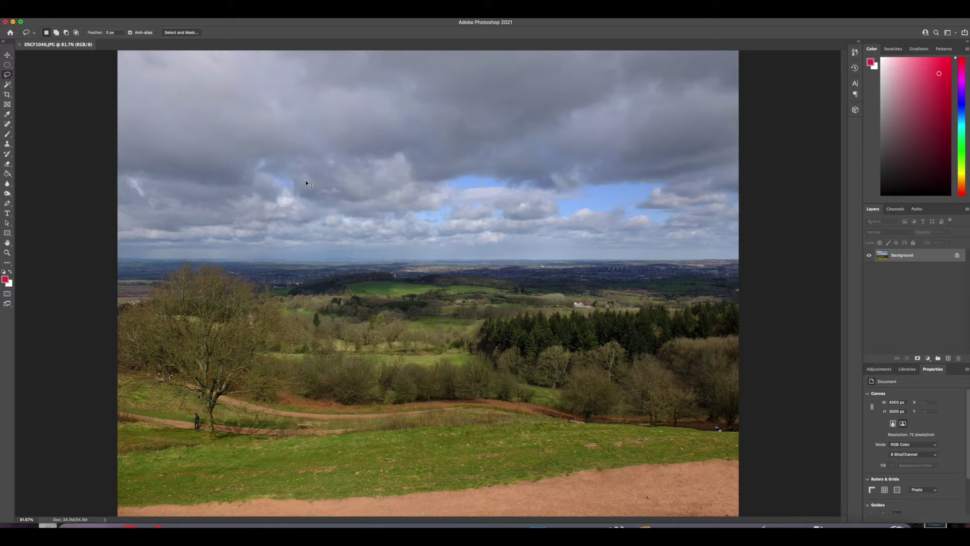
Step: Desaturate the colour landscape photo to grayscale with Shift+Ctrl+U
key(ctrl+shift+u)
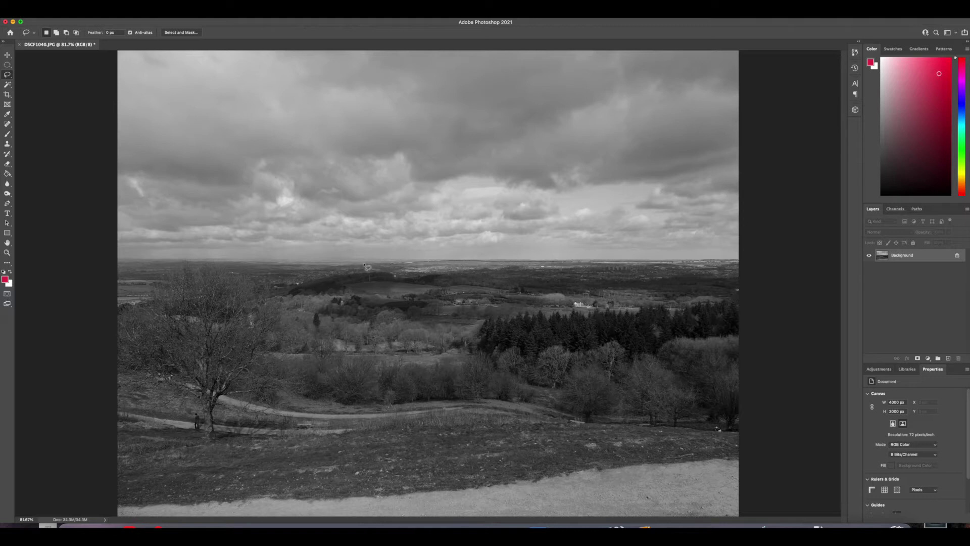
Step: Lasso the sky above the horizon and contract the selection slightly
drag(360, 265, 92, 267)
mouse_move(93, 267)
mouse_down()
mouse_move(136, 34)
mouse_move(760, 49)
mouse_up()
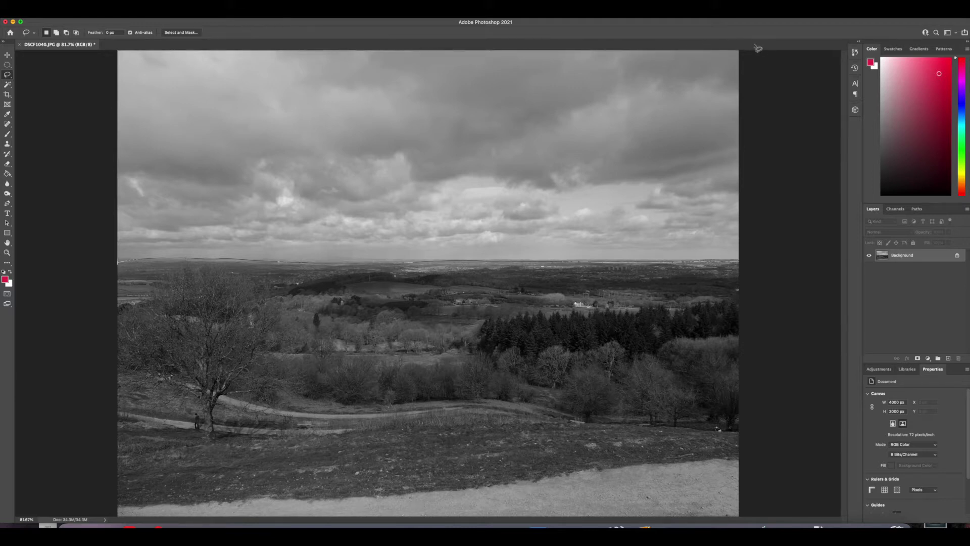
drag(760, 49, 763, 266)
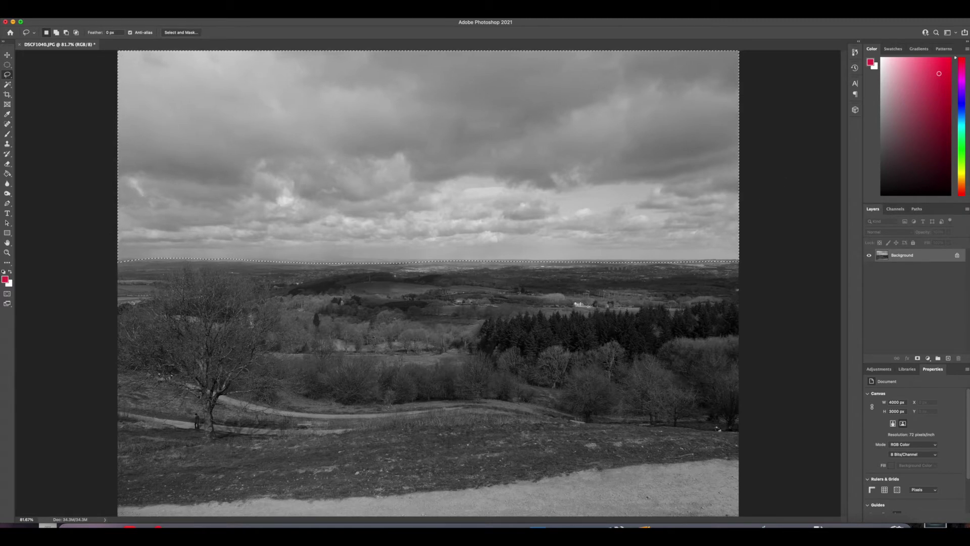
click(157, 10)
mouse_move(159, 124)
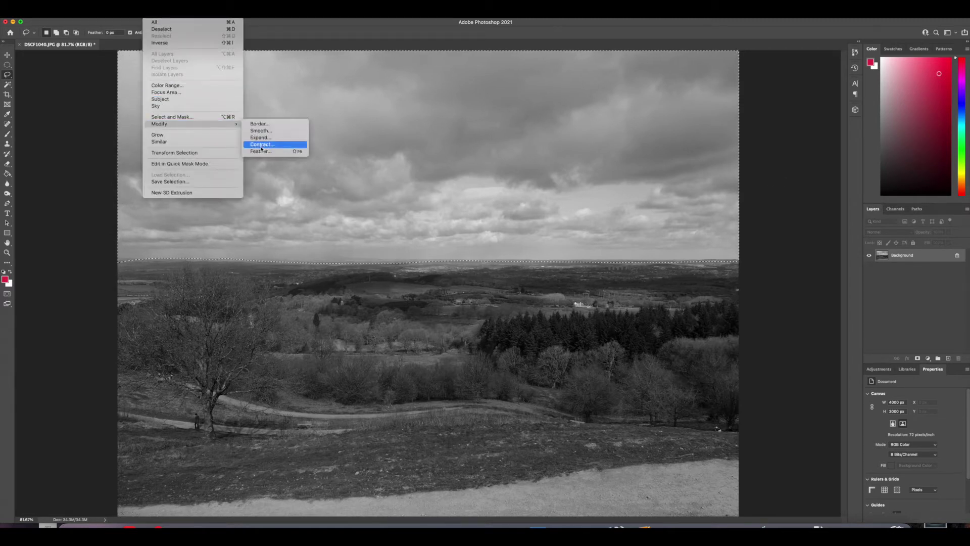
click(262, 144)
key(Return)
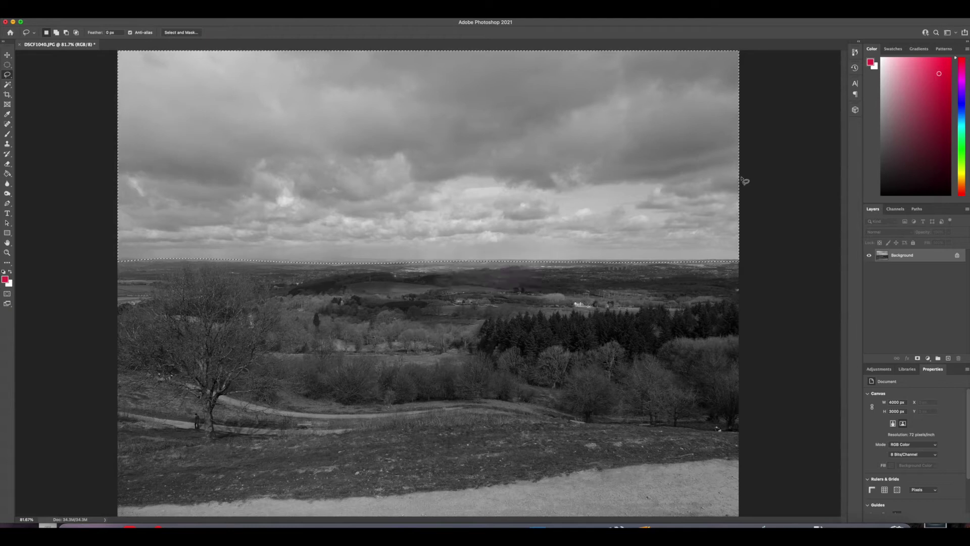
Step: Darken the selected sky with Levels: black input 118, midtones 0.88
key(ctrl+l)
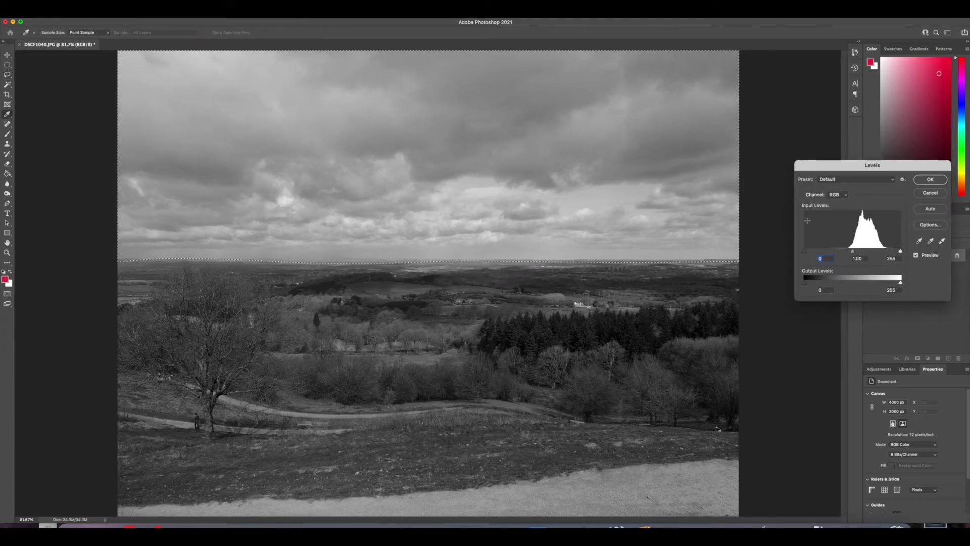
drag(804, 252, 850, 254)
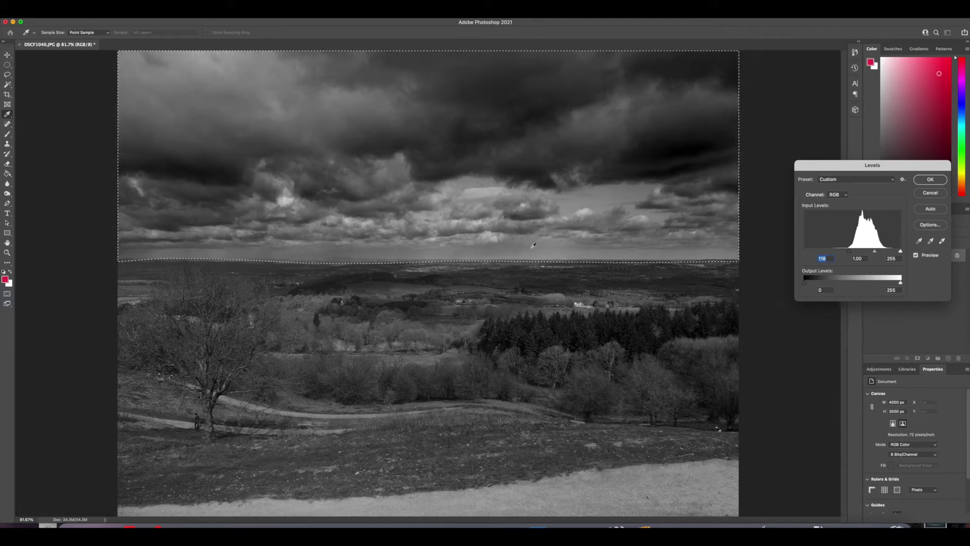
drag(874, 251, 877, 254)
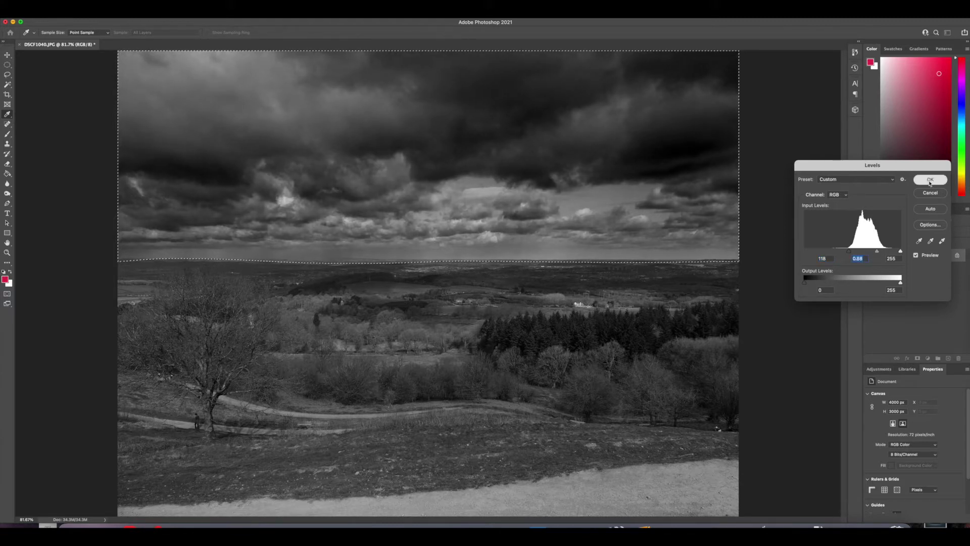
key(Return)
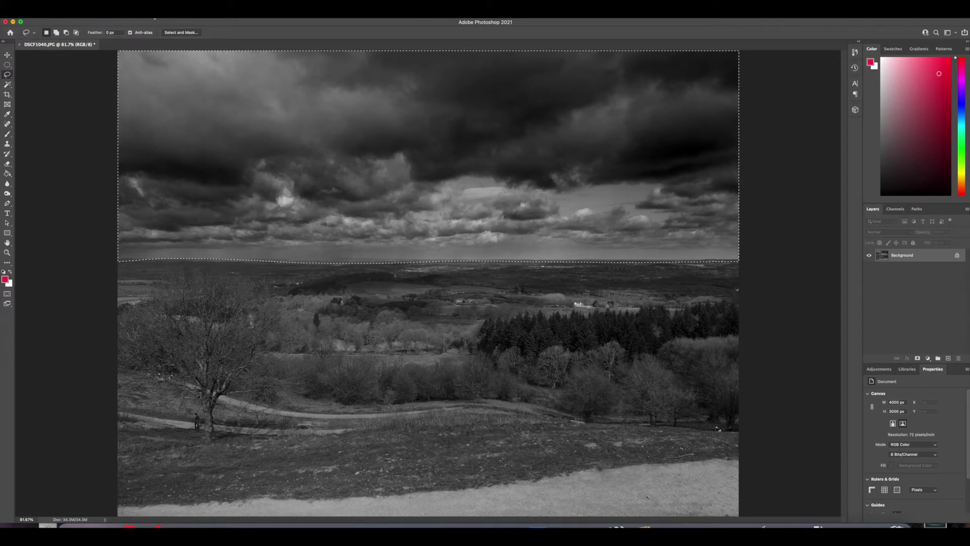
Step: Invert the selection to the landscape and set its Levels inputs to 17 and 208
click(156, 9)
click(161, 42)
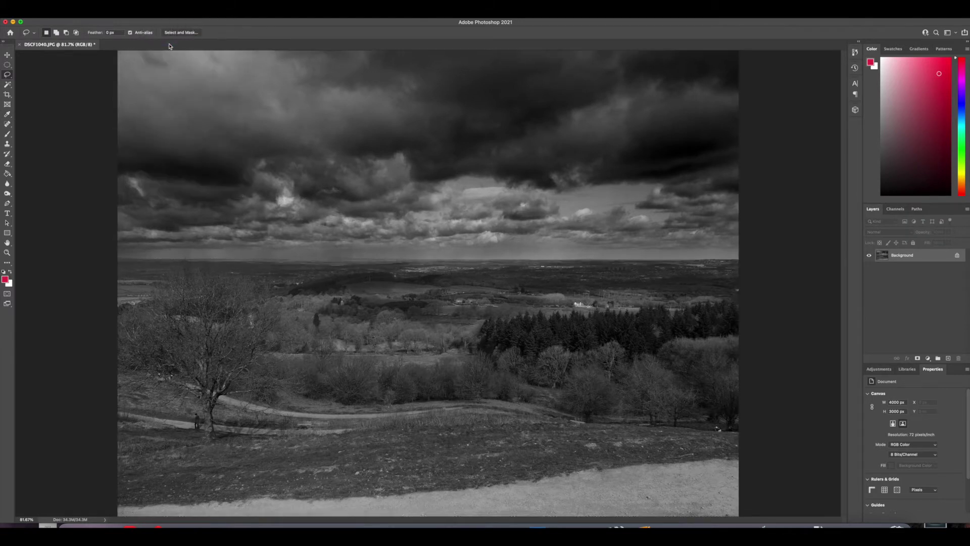
key(super+l)
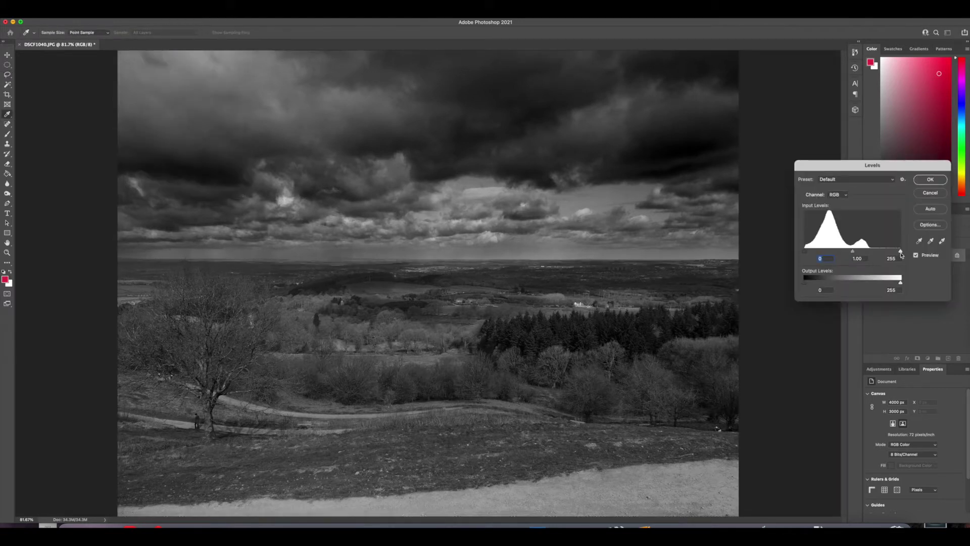
drag(899, 252, 881, 251)
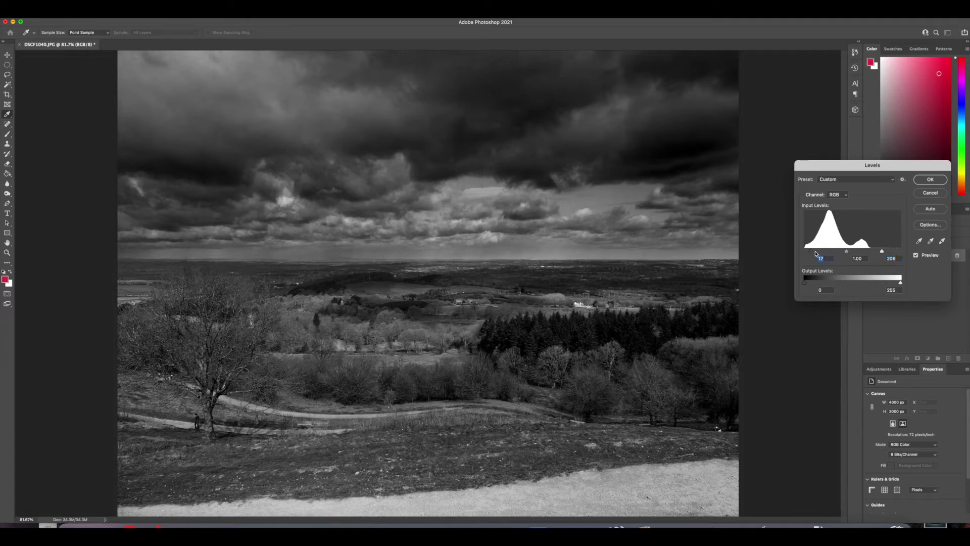
click(926, 180)
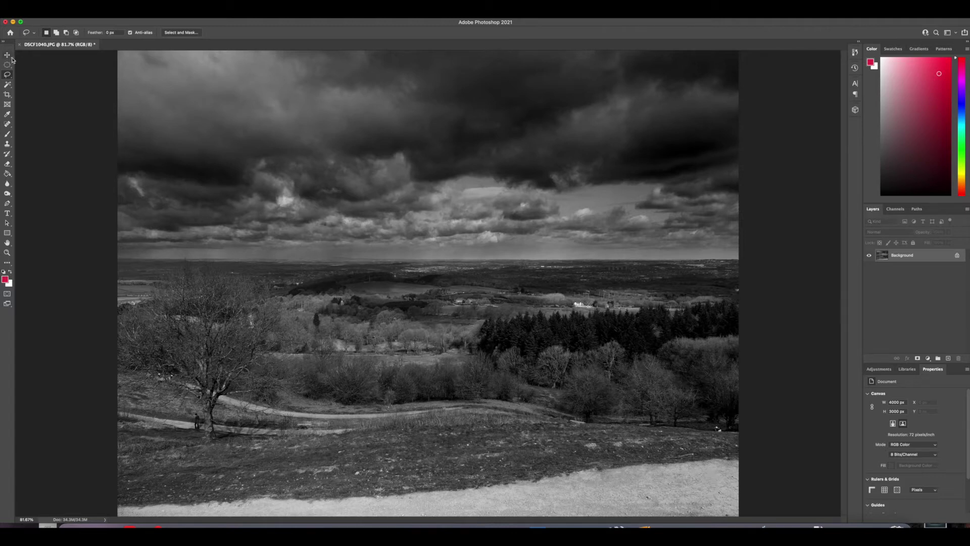
Step: Lasso the bright foreground path and feather the selection by 100 px
mouse_move(747, 462)
mouse_down()
mouse_move(183, 496)
mouse_move(85, 512)
mouse_up()
drag(782, 503, 784, 456)
click(160, 8)
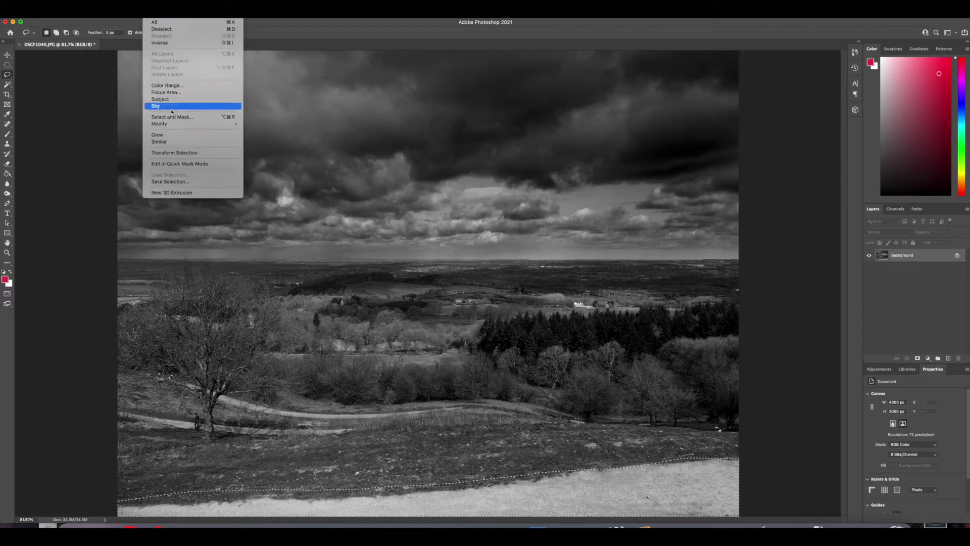
click(258, 150)
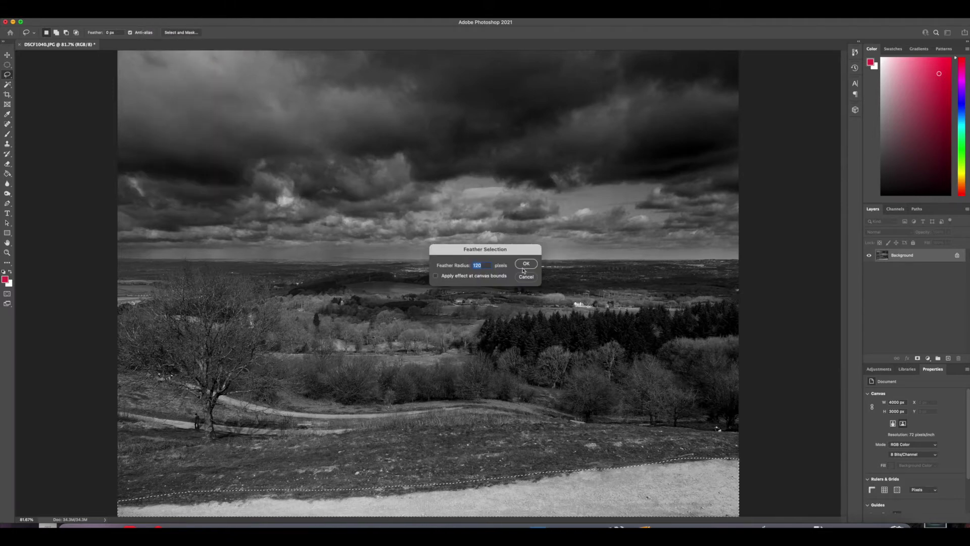
click(526, 263)
Step: Apply Levels to the foreground path with inputs 32 / 0.24 / 243
key(ctrl+l)
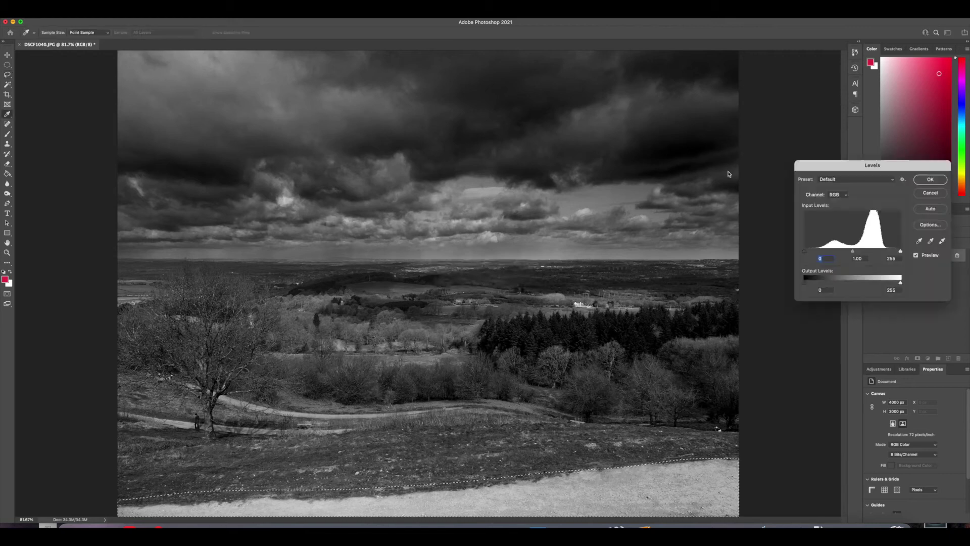
drag(855, 254, 885, 255)
drag(804, 253, 816, 252)
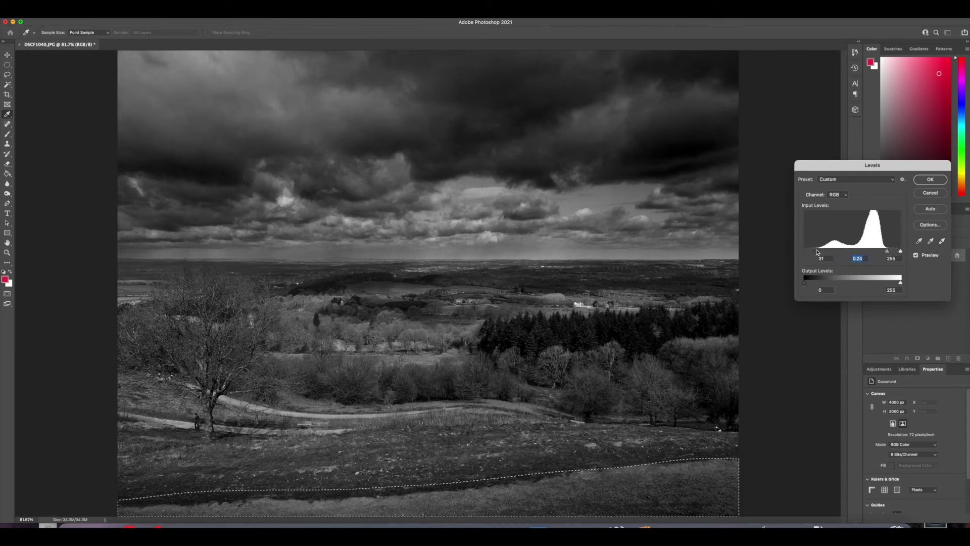
drag(901, 252, 897, 252)
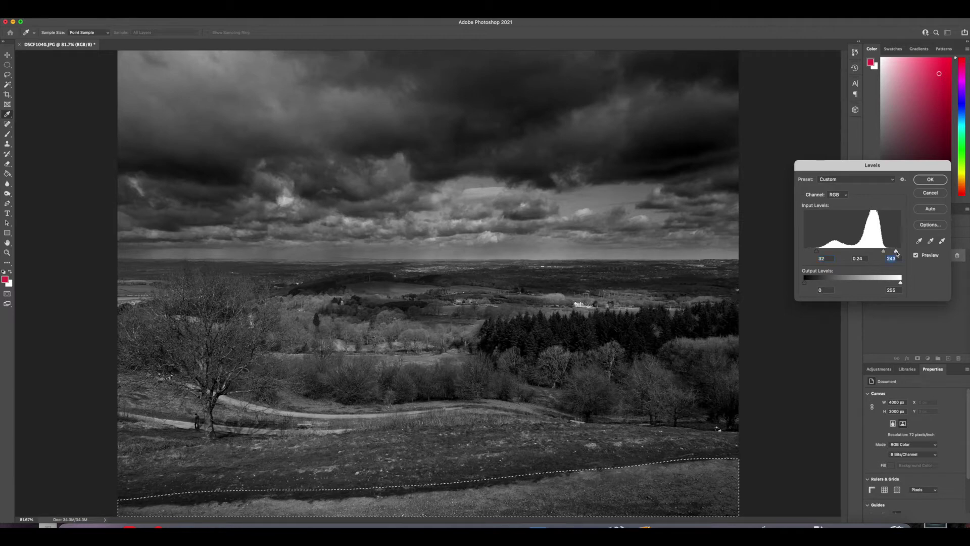
key(Return)
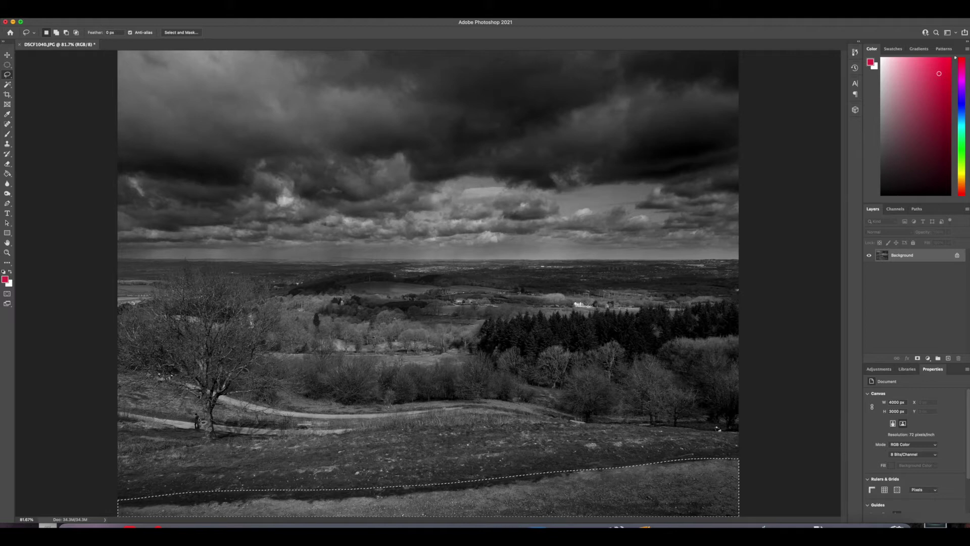
Step: Deselect, choose the Clone Stamp tool and set its brush to 75 px
click(720, 439)
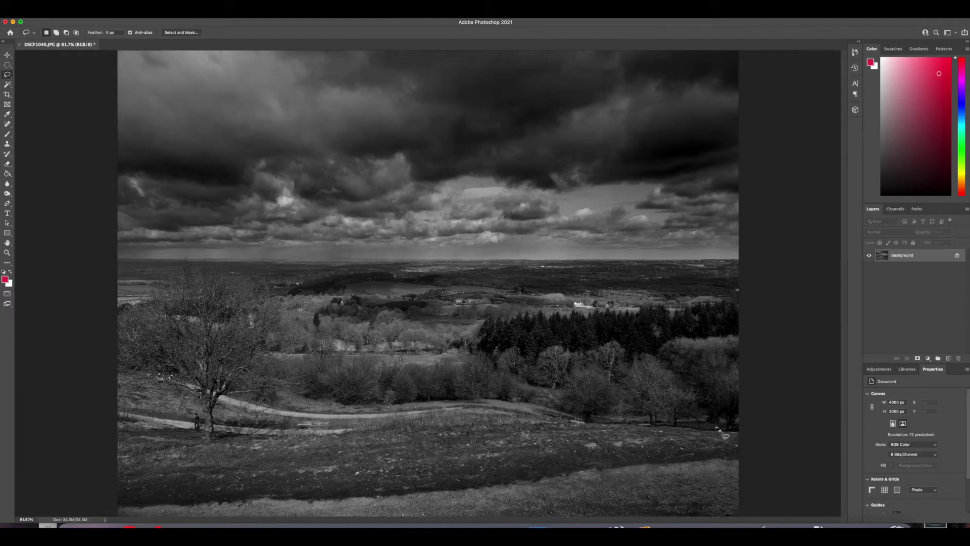
click(8, 143)
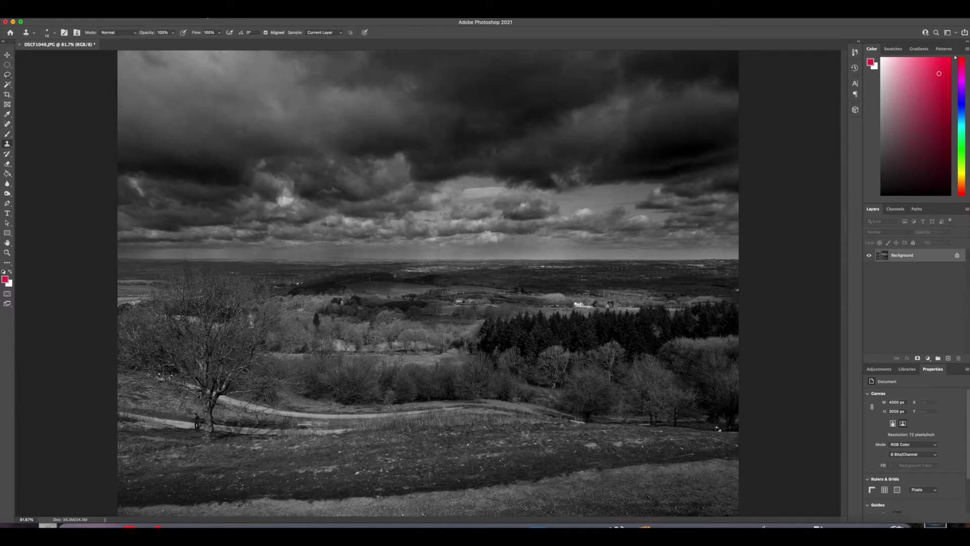
click(55, 35)
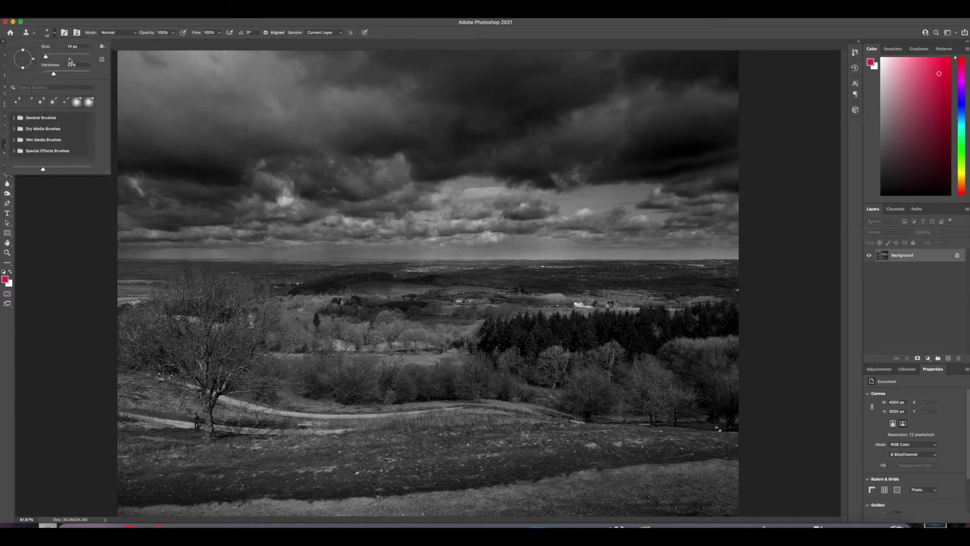
click(703, 429)
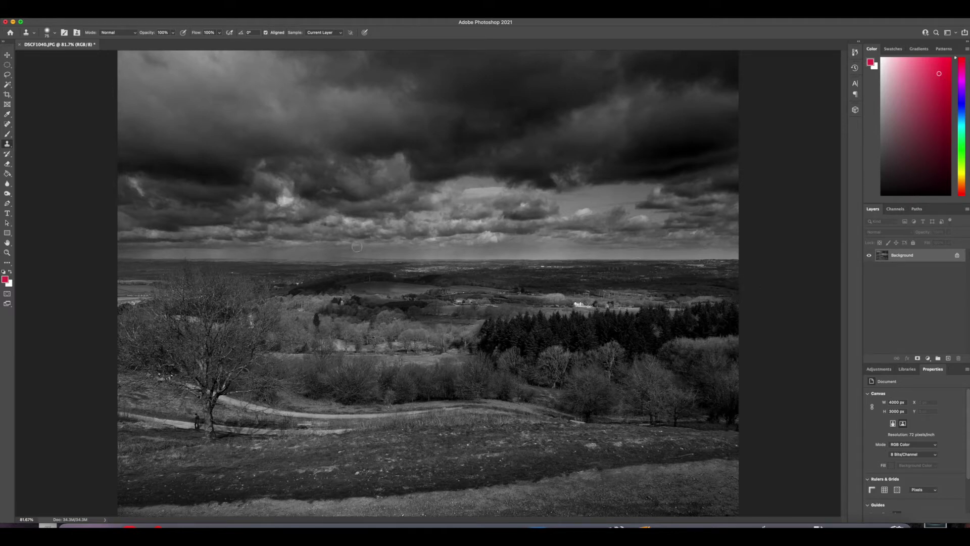
Step: Set up the Dodge Tool with Range Highlights and 15% exposure
click(7, 194)
click(29, 196)
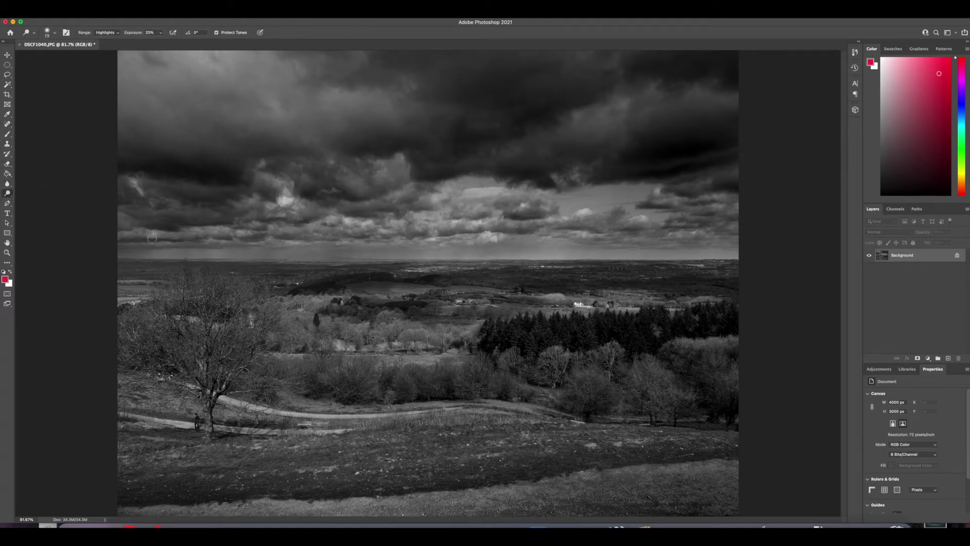
click(159, 33)
click(55, 34)
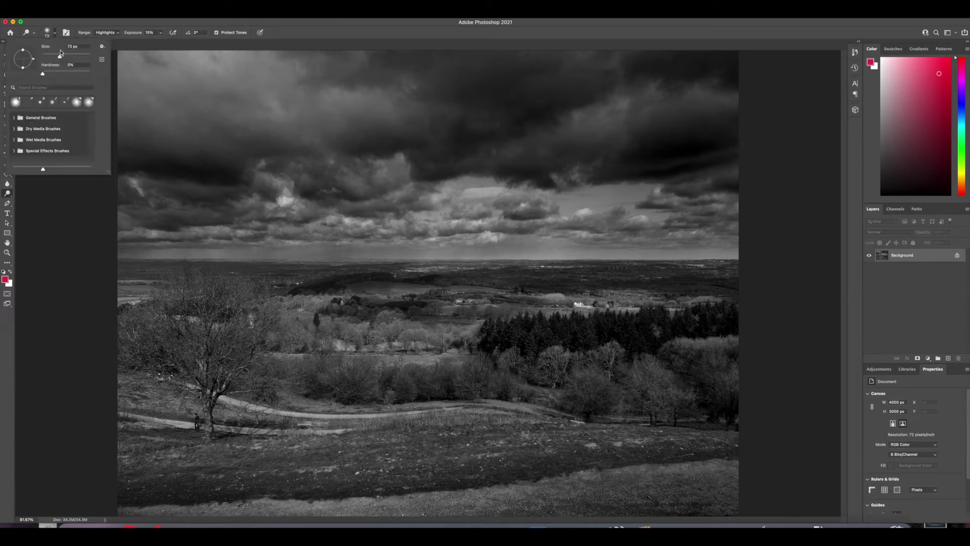
click(113, 254)
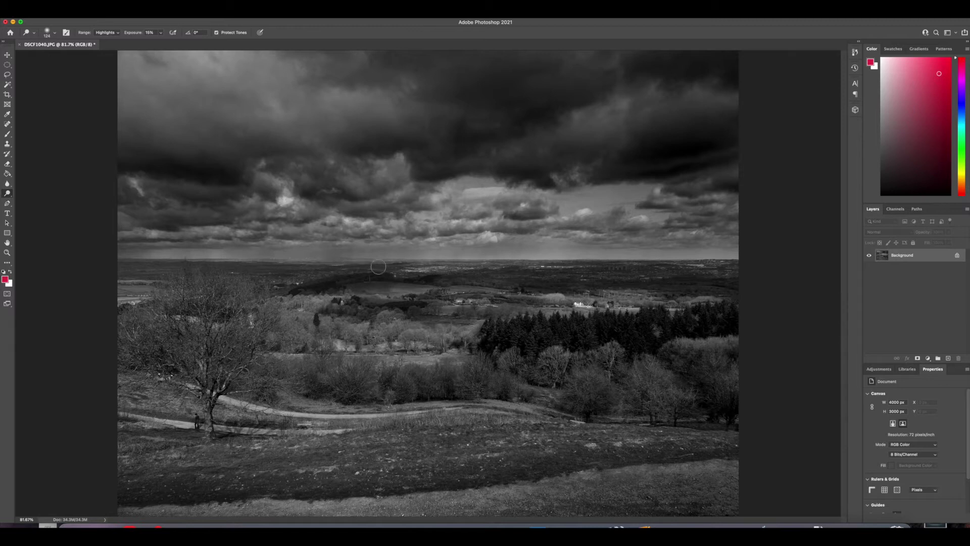
Step: Dodge the bright cloud patches along the horizon, then select the Burn Tool
mouse_move(431, 267)
mouse_down()
mouse_move(746, 268)
mouse_move(477, 264)
mouse_up()
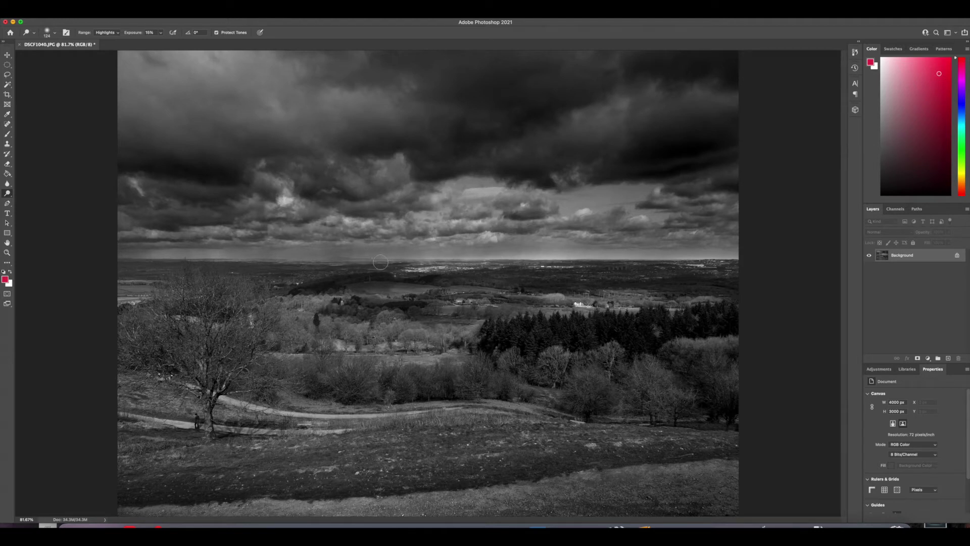
key(ctrl+z)
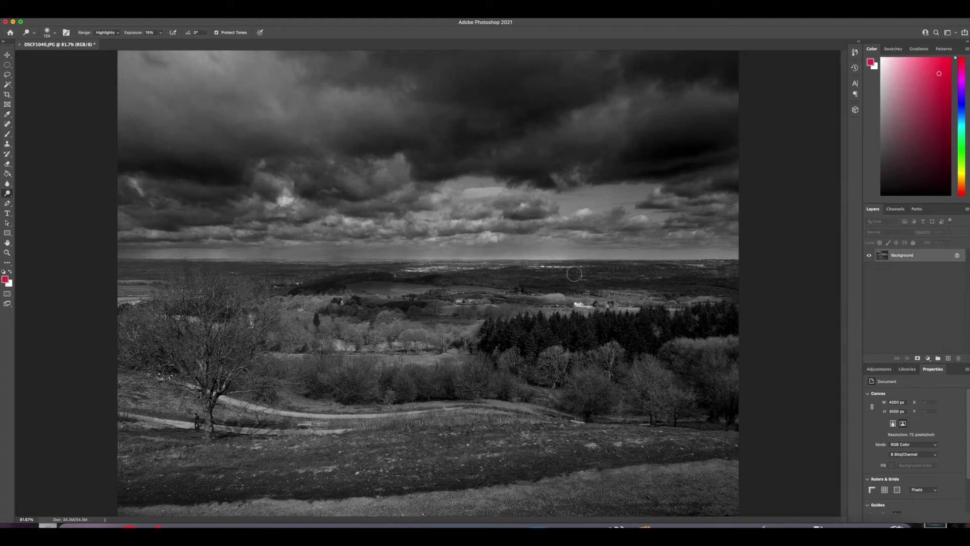
click(471, 193)
click(573, 215)
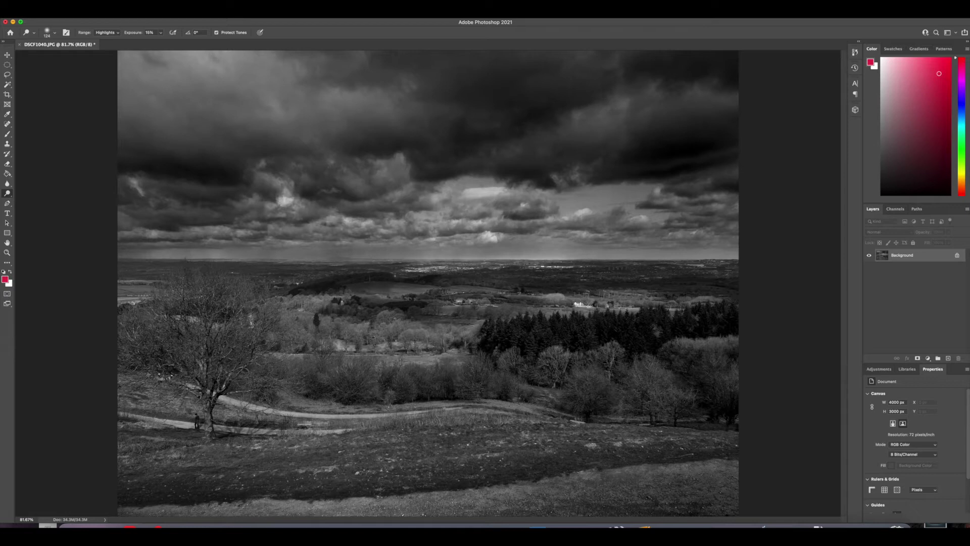
click(643, 222)
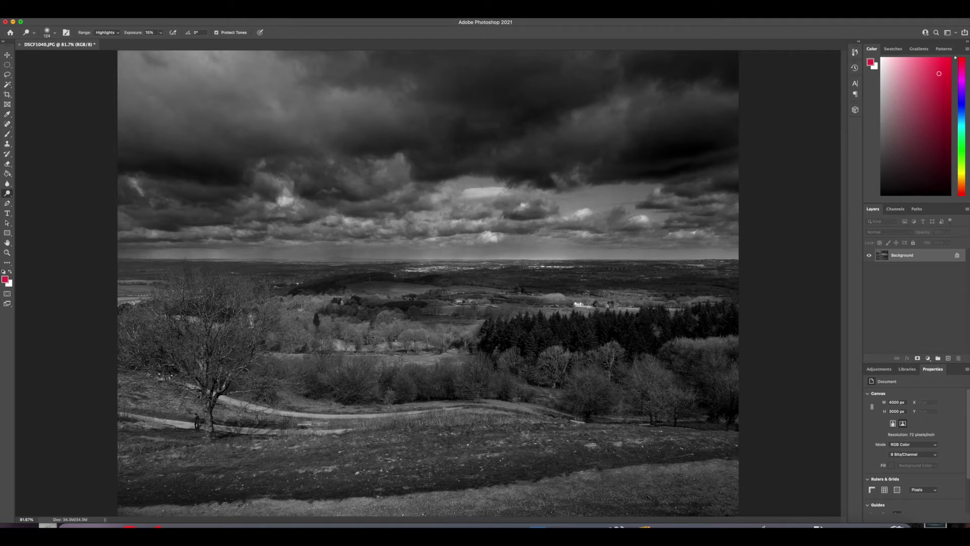
mouse_move(291, 203)
mouse_down()
mouse_move(475, 237)
mouse_move(415, 218)
mouse_up()
mouse_move(310, 221)
mouse_down()
mouse_move(301, 233)
mouse_move(143, 232)
mouse_up()
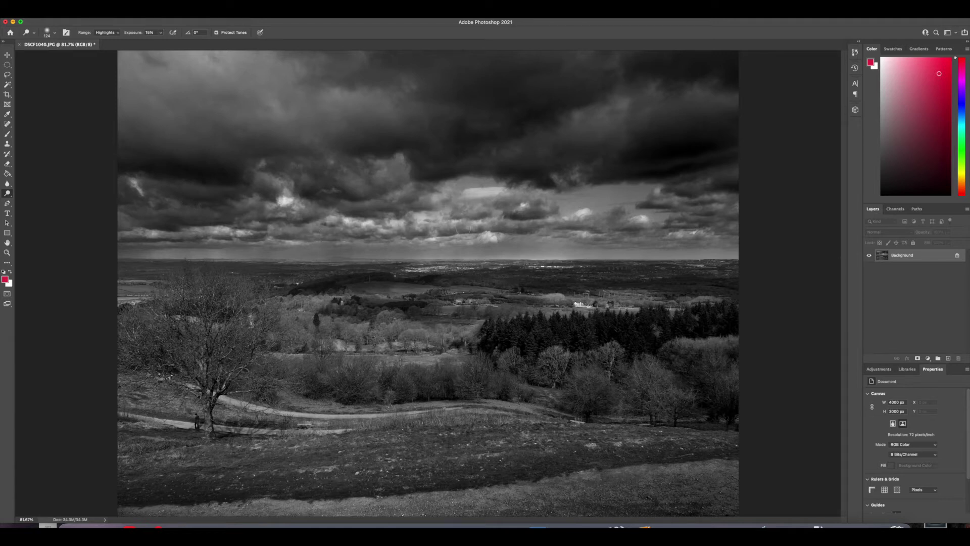
drag(527, 224, 499, 222)
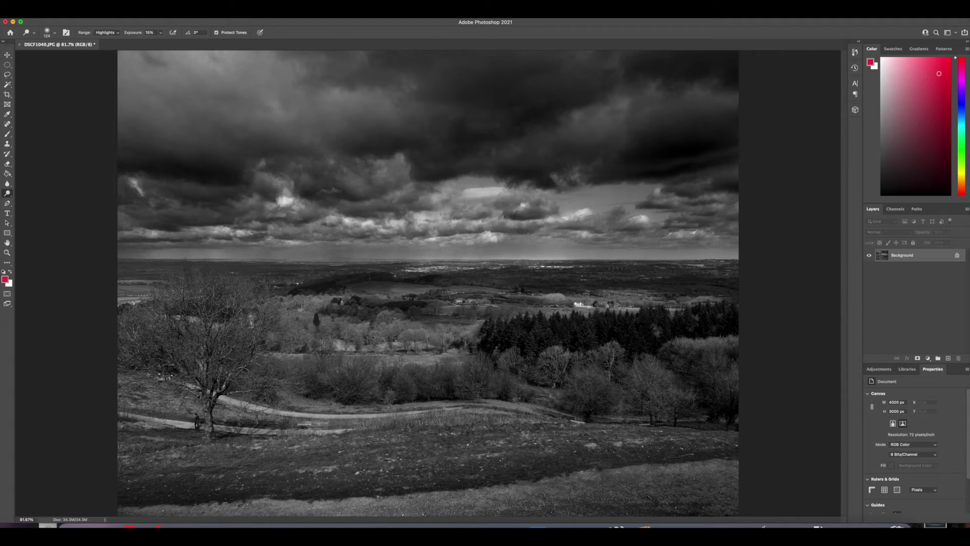
right_click(9, 194)
click(35, 199)
Step: Set a 162 px brush and burn the cloud shadows and horizon sky band
click(53, 36)
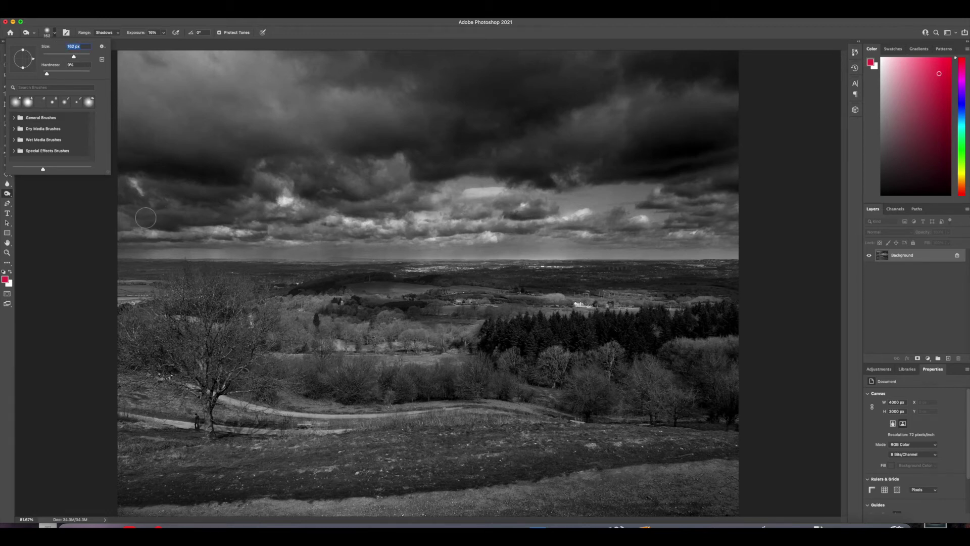
key(Return)
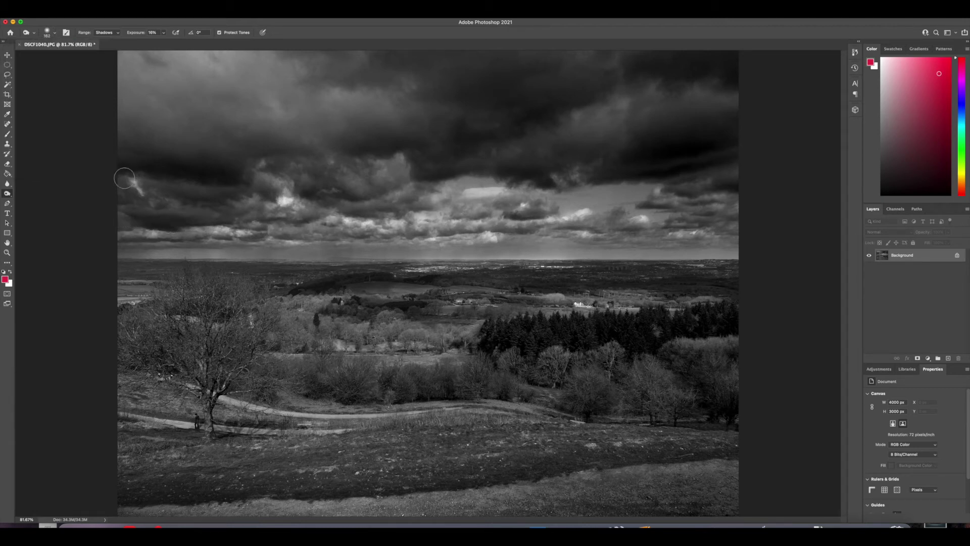
mouse_move(192, 221)
mouse_down()
mouse_move(244, 193)
mouse_move(318, 215)
mouse_up()
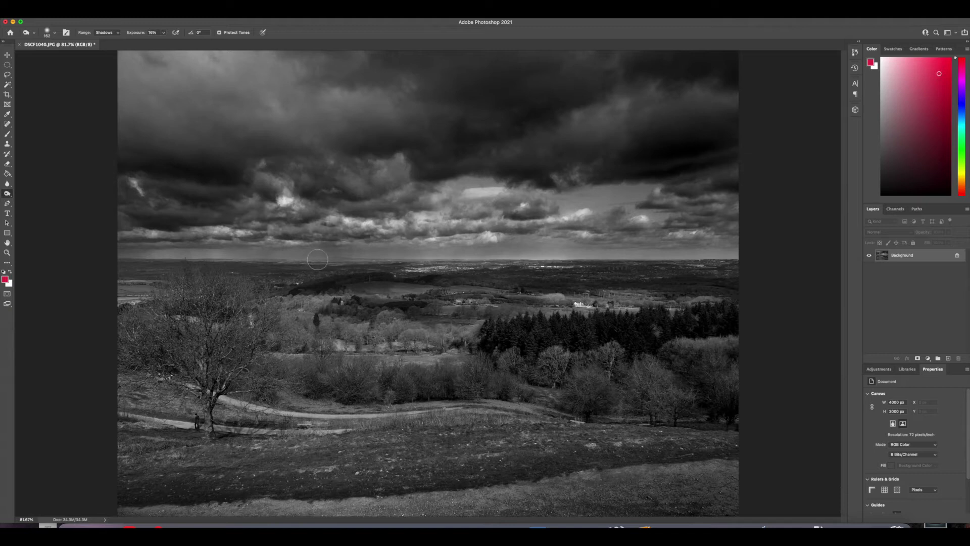
drag(322, 254, 366, 256)
mouse_move(602, 255)
mouse_down()
mouse_move(748, 258)
mouse_move(553, 238)
mouse_move(736, 251)
mouse_move(630, 245)
mouse_move(766, 244)
mouse_move(568, 234)
mouse_move(776, 240)
mouse_move(732, 238)
mouse_move(701, 217)
mouse_move(709, 208)
mouse_up()
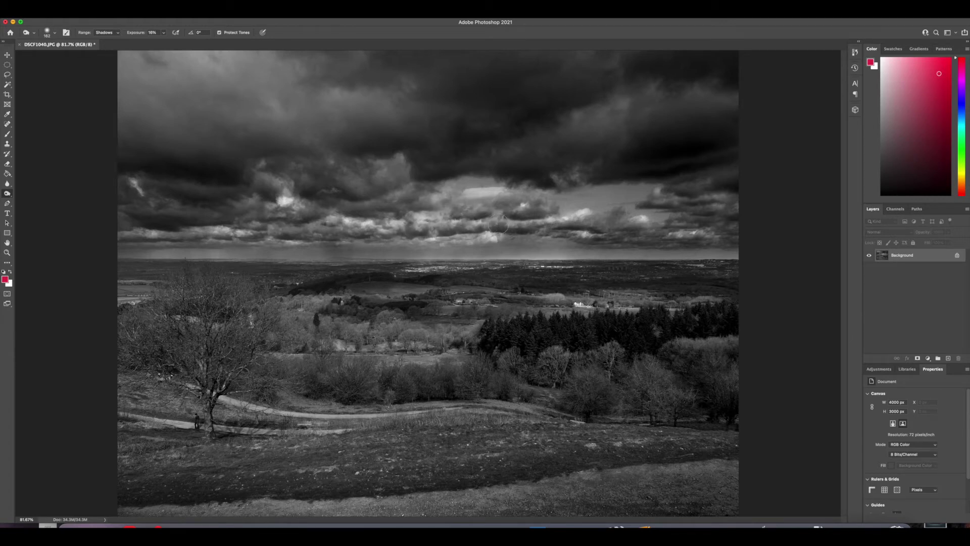
Step: Burn the clouds and the horizon sky further, from the left edge to the right
drag(500, 223, 436, 230)
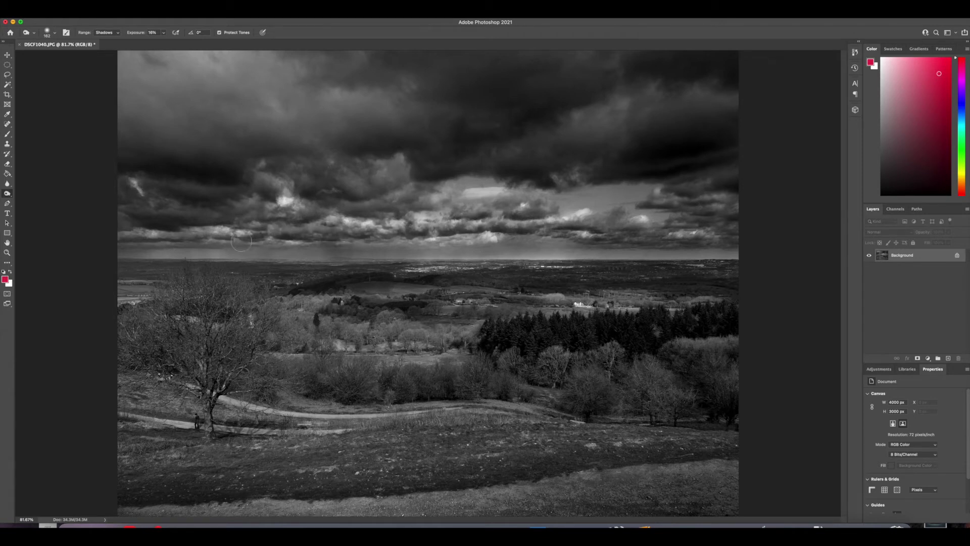
drag(205, 245, 147, 251)
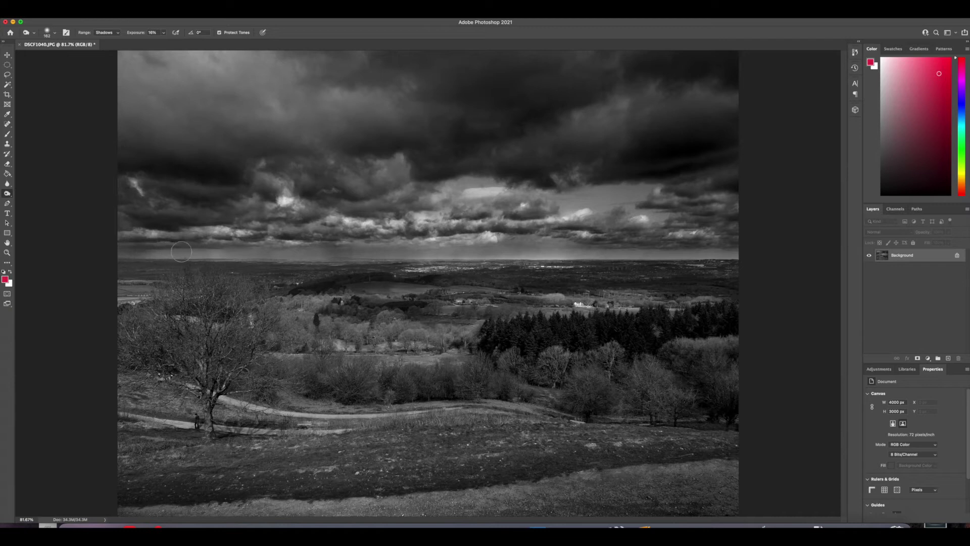
drag(232, 251, 398, 254)
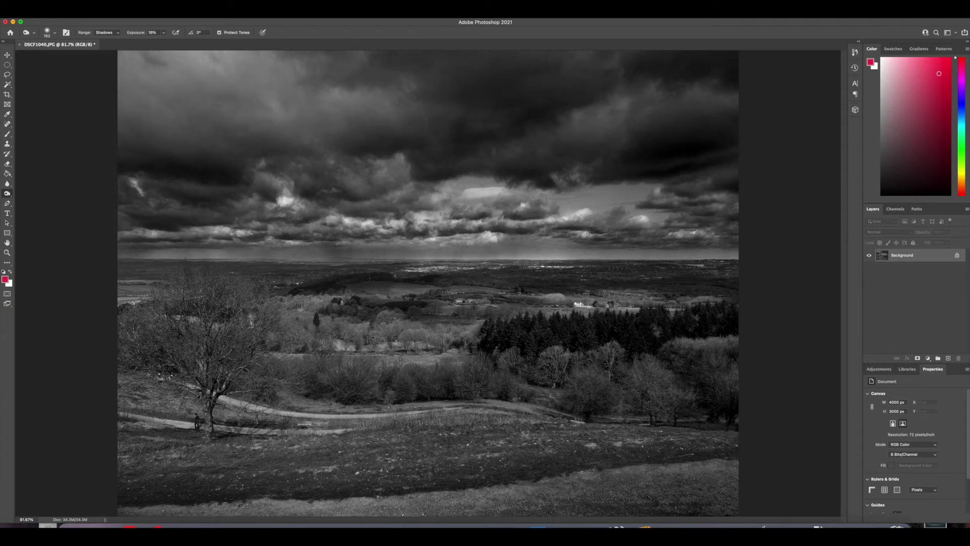
drag(653, 255, 735, 252)
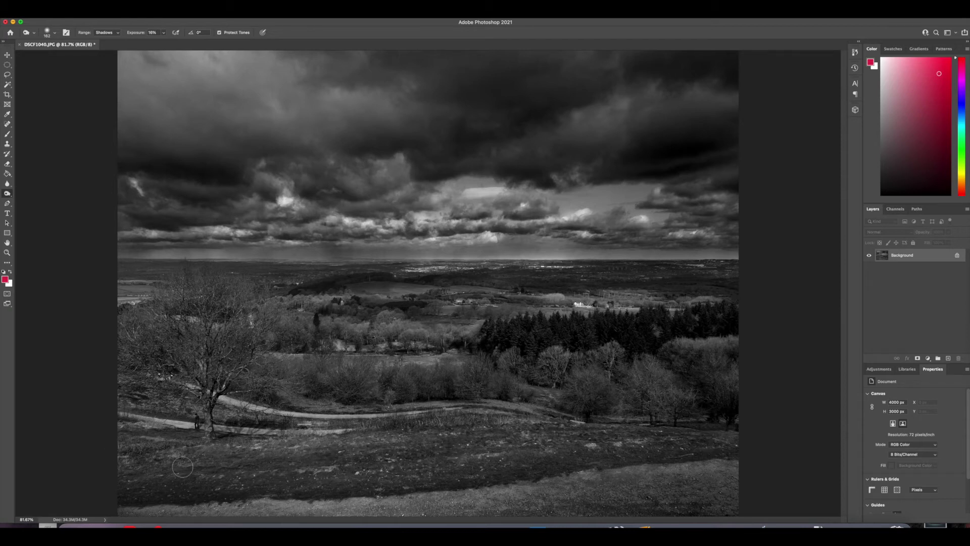
Step: Burn the shadows in the field below the winding path and the mid-distance field
drag(111, 440, 421, 435)
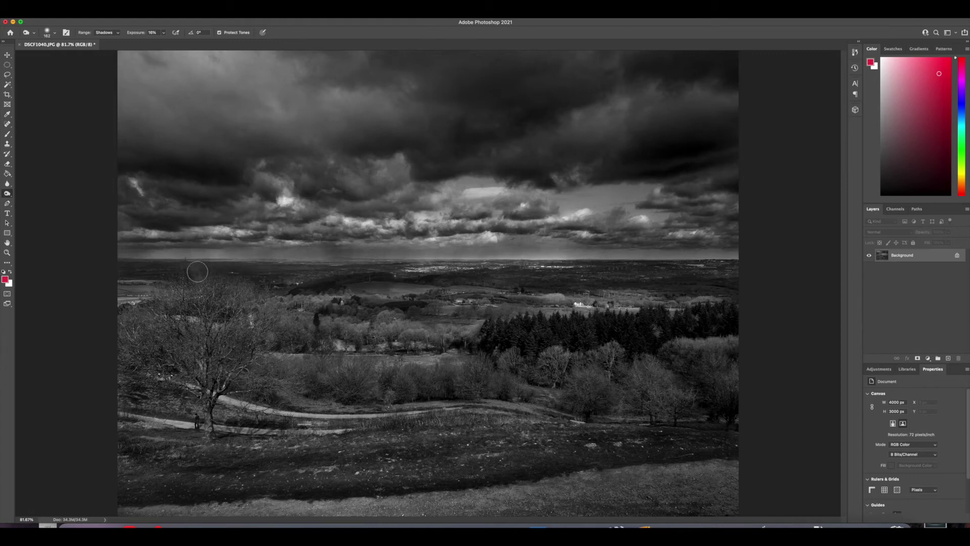
mouse_move(324, 287)
mouse_down()
mouse_move(692, 283)
mouse_move(592, 282)
mouse_move(570, 271)
mouse_move(725, 281)
mouse_move(672, 384)
mouse_move(682, 398)
mouse_move(646, 406)
mouse_move(653, 393)
mouse_move(734, 360)
mouse_move(703, 347)
mouse_move(558, 379)
mouse_up()
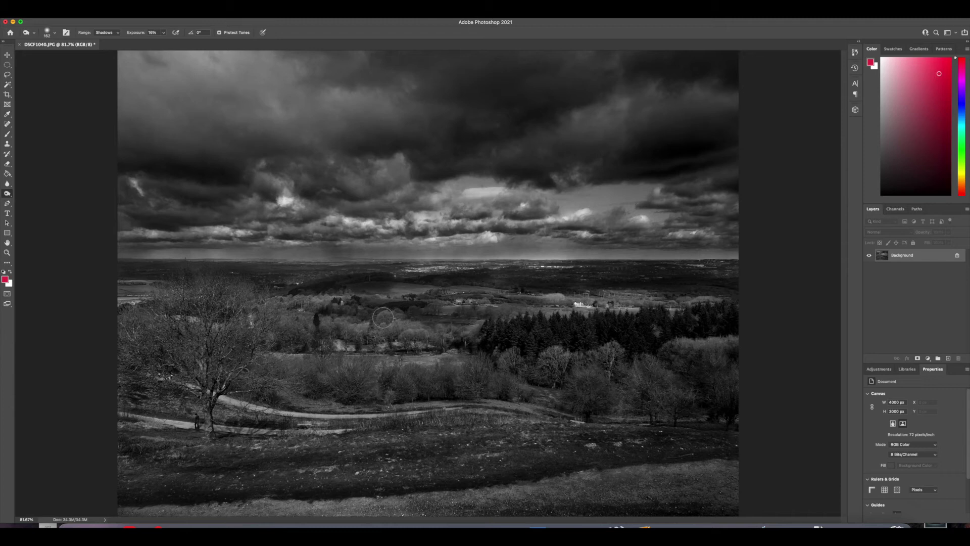
Step: Dodge the landscape highlights with the Dodge Tool, then return to the Burn Tool
right_click(8, 194)
click(31, 195)
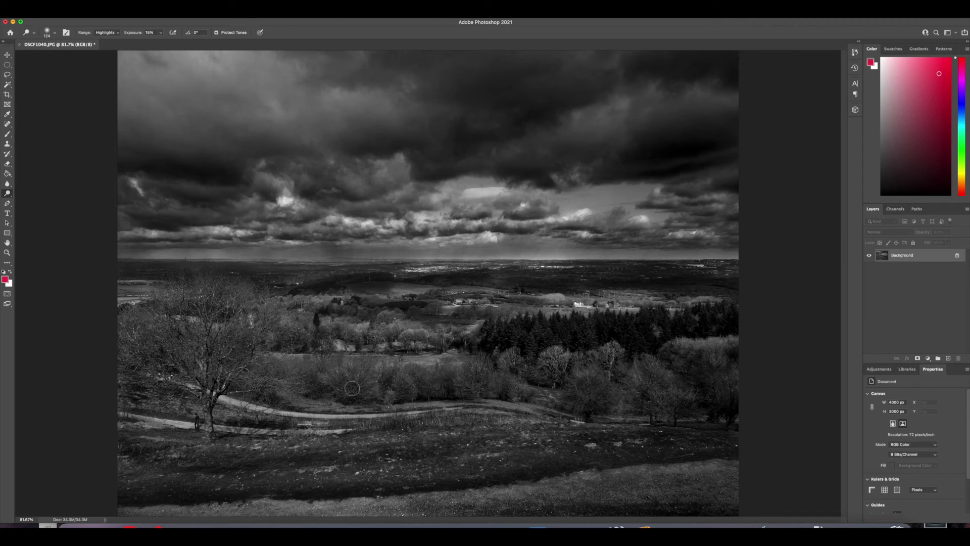
right_click(10, 196)
click(21, 200)
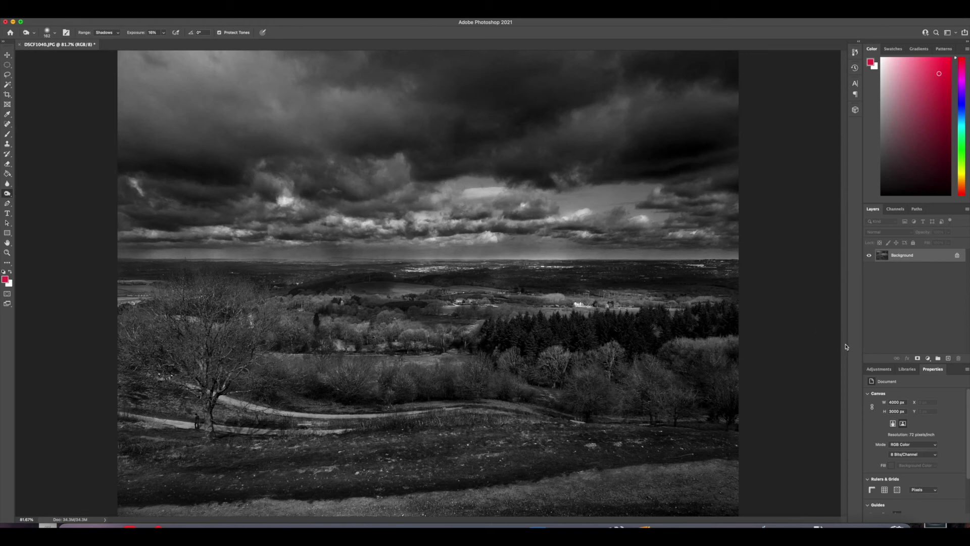
Step: Lasso the upper sky from the right edge across to the left
click(8, 74)
drag(749, 199, 390, 158)
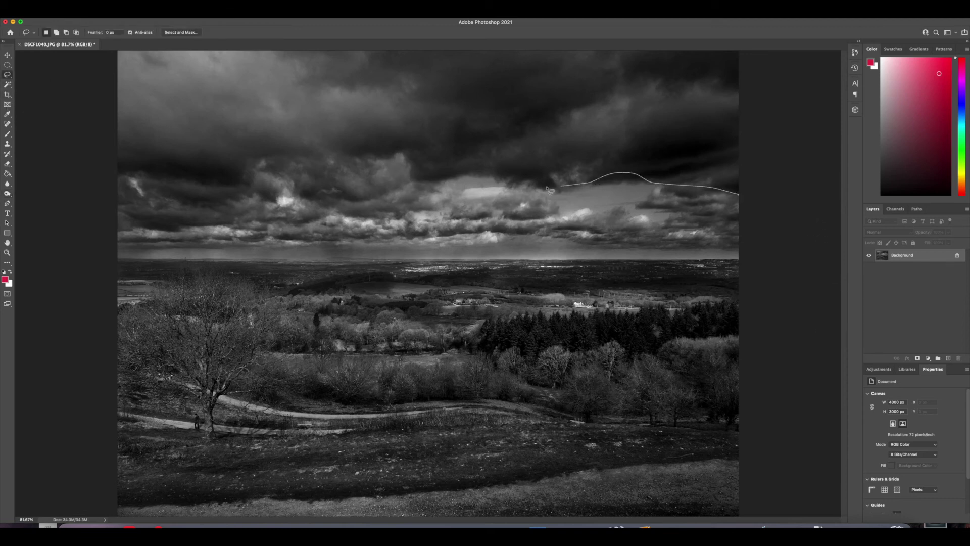
drag(333, 185, 55, 33)
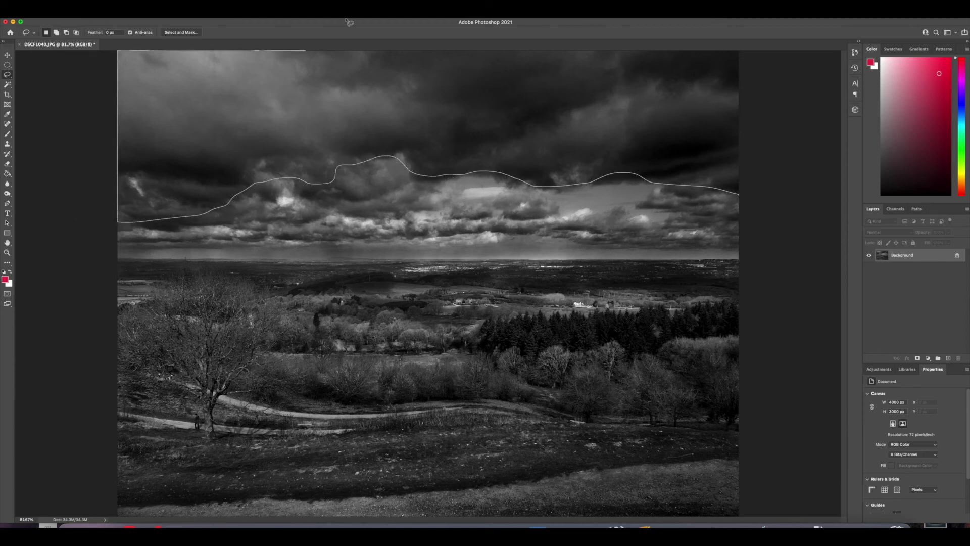
drag(56, 33, 774, 186)
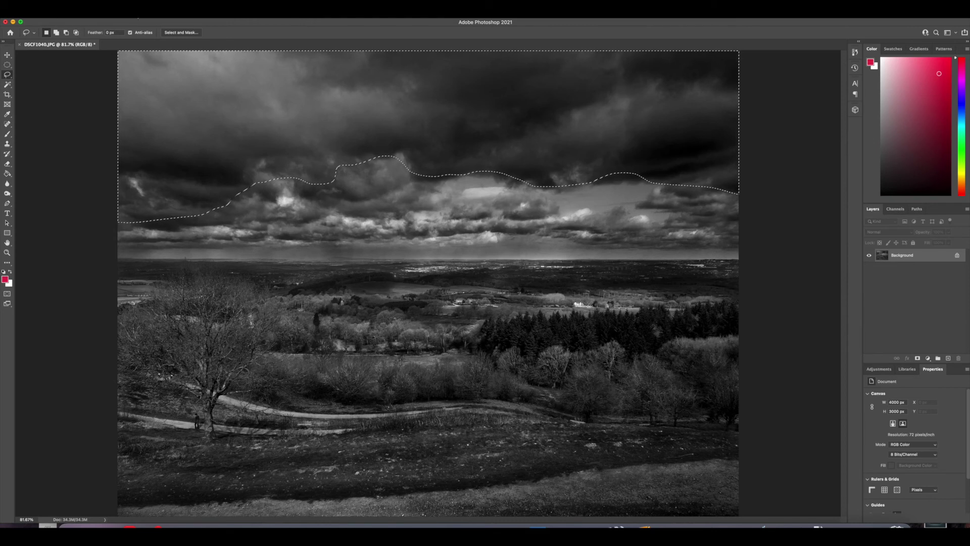
Step: Feather the sky selection, hide its edges, and apply Levels 10 / 1.00 / 221
click(114, 8)
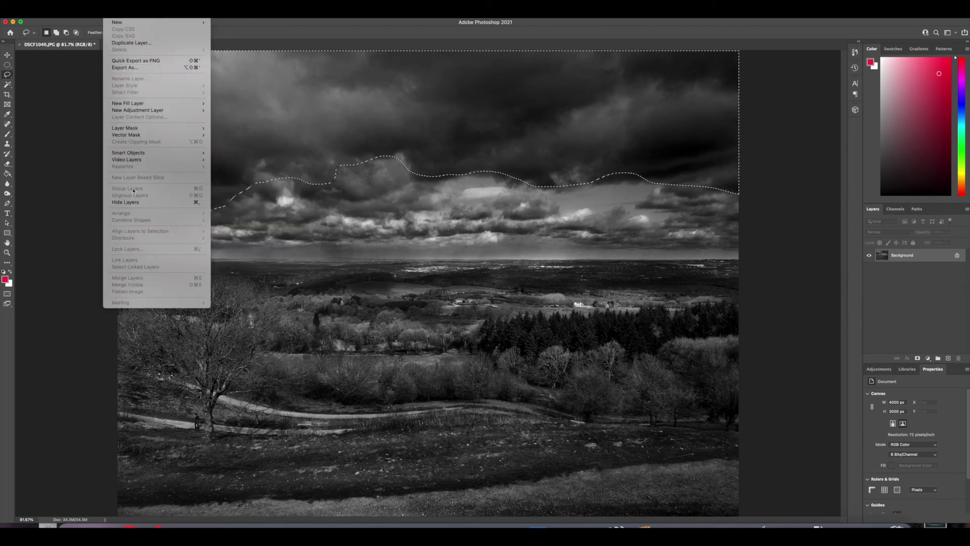
mouse_move(160, 124)
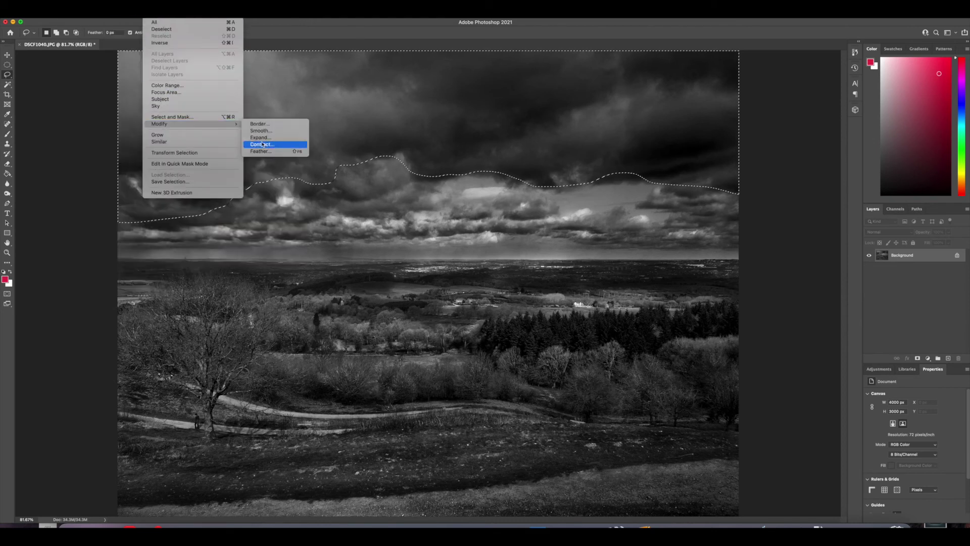
click(265, 153)
click(527, 263)
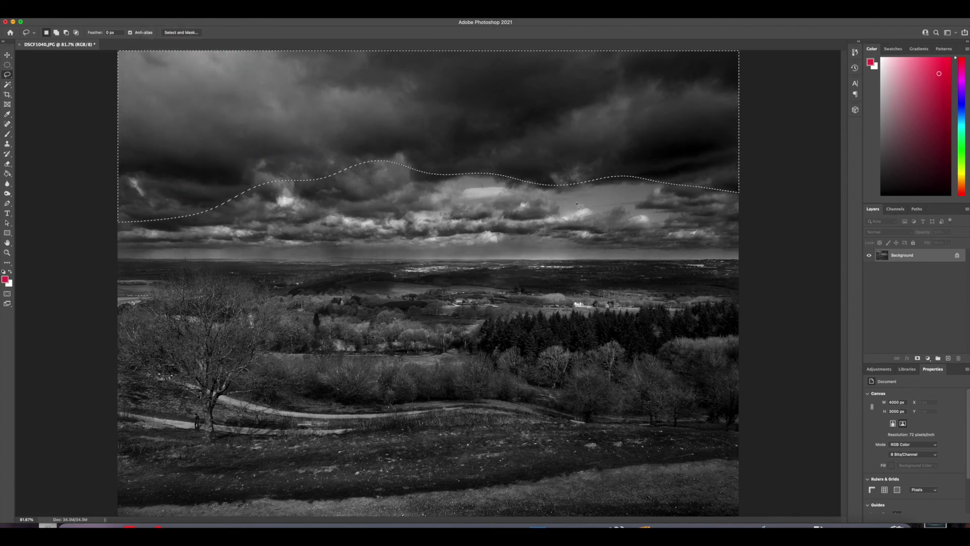
key(ctrl+h)
key(ctrl+l)
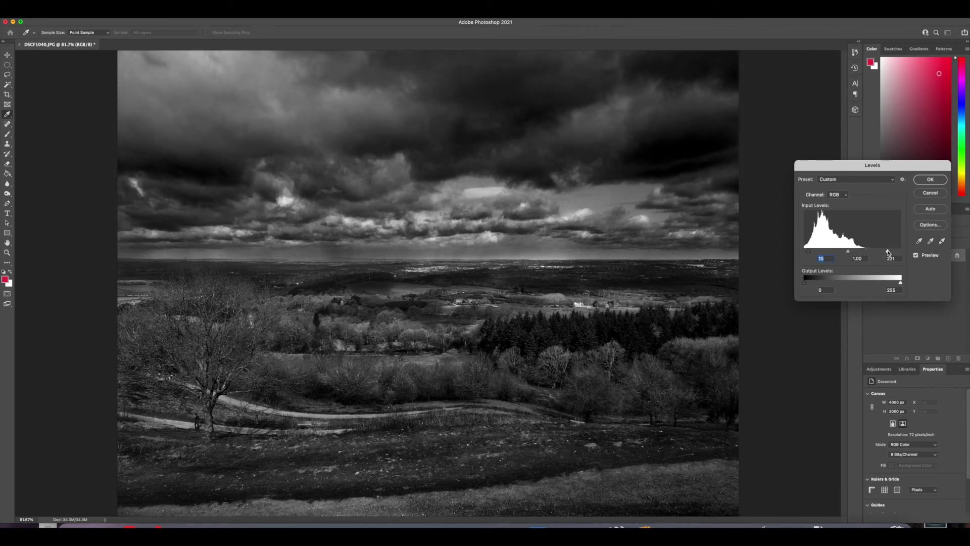
click(931, 180)
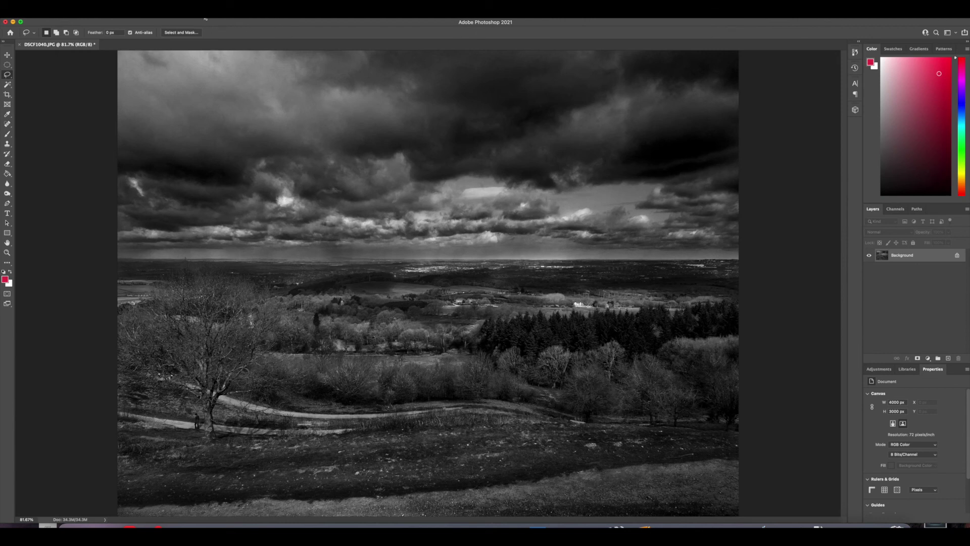
Step: Apply Filter Gallery Grain (Intensity 40, Contrast 50, Regular) to the whole landscape
click(180, 8)
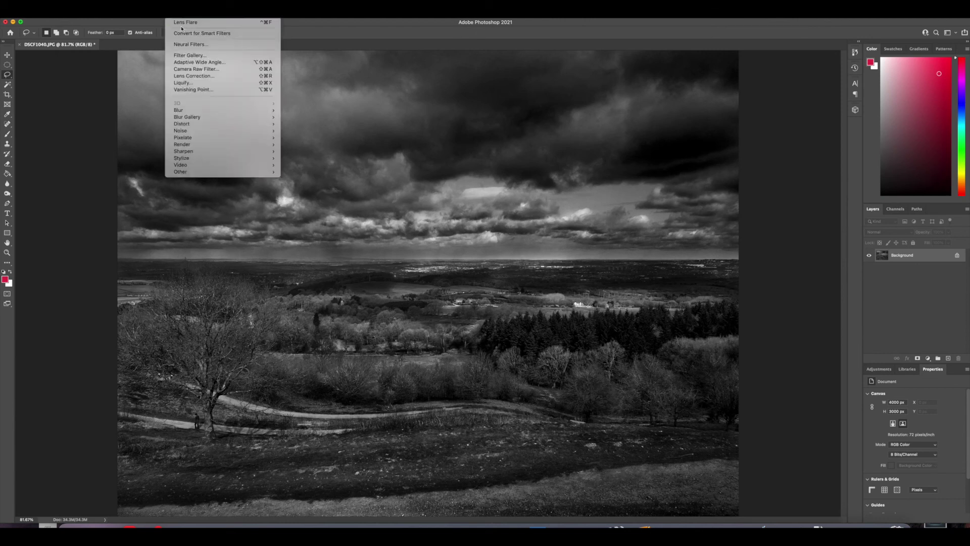
click(190, 56)
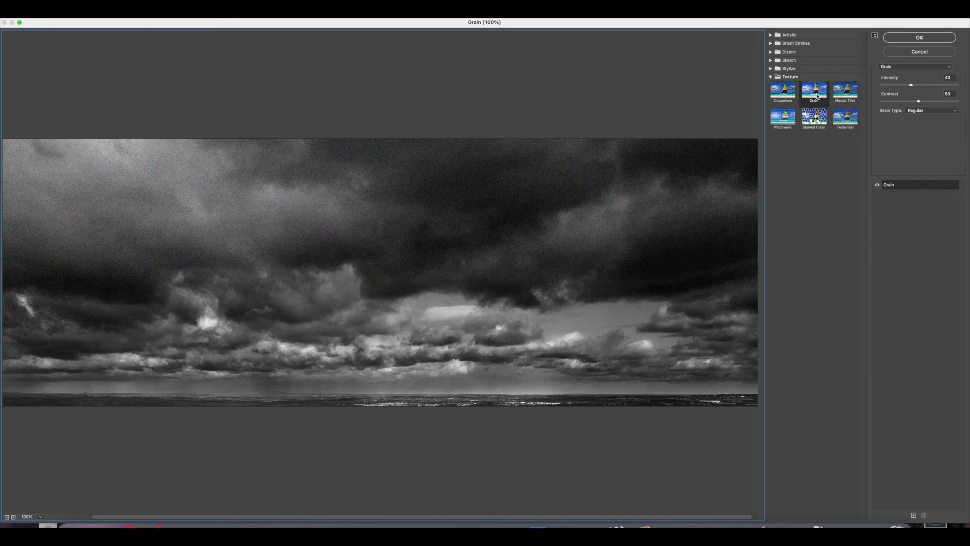
click(912, 55)
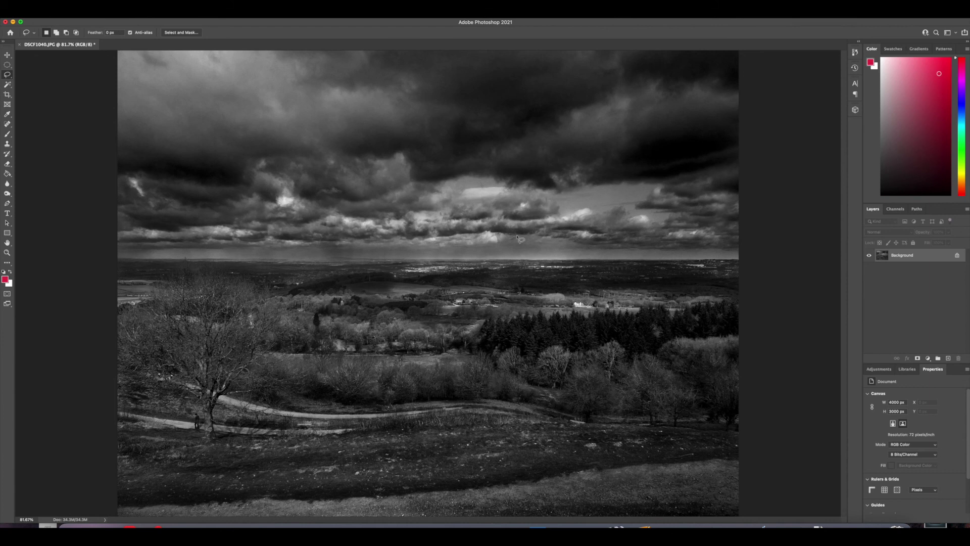
click(177, 8)
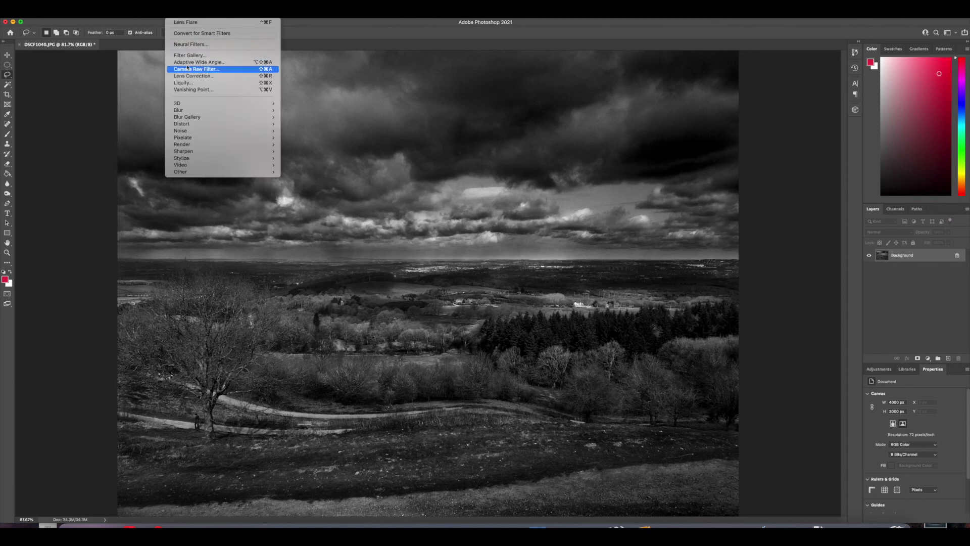
click(187, 55)
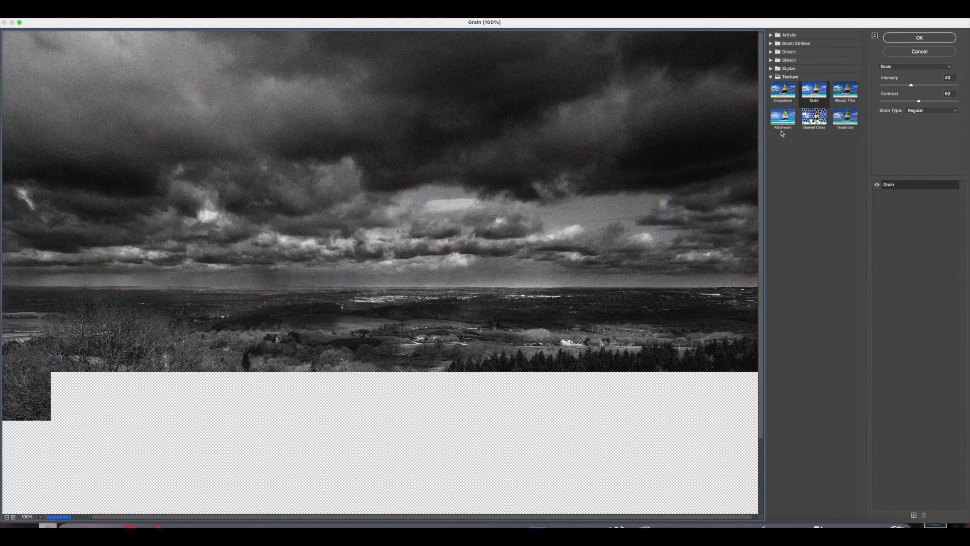
click(810, 100)
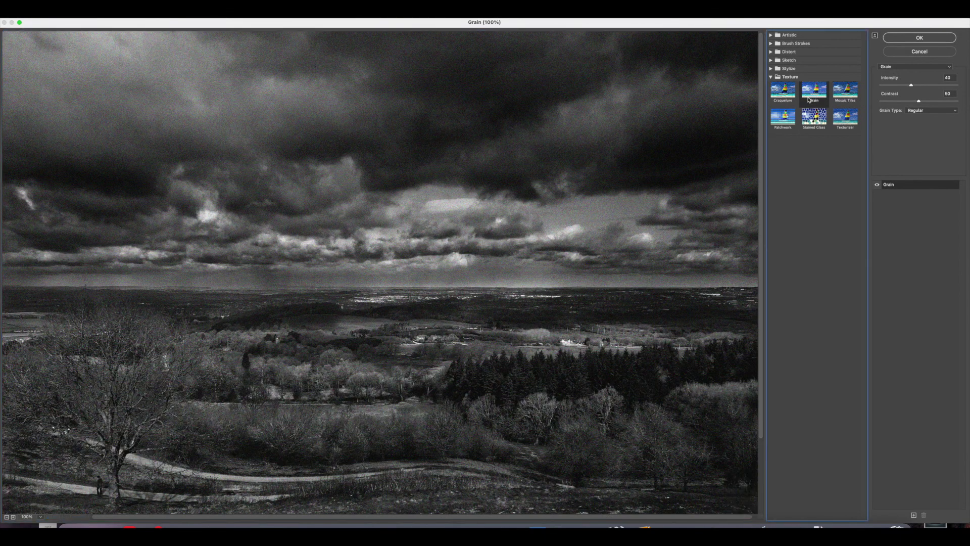
click(918, 39)
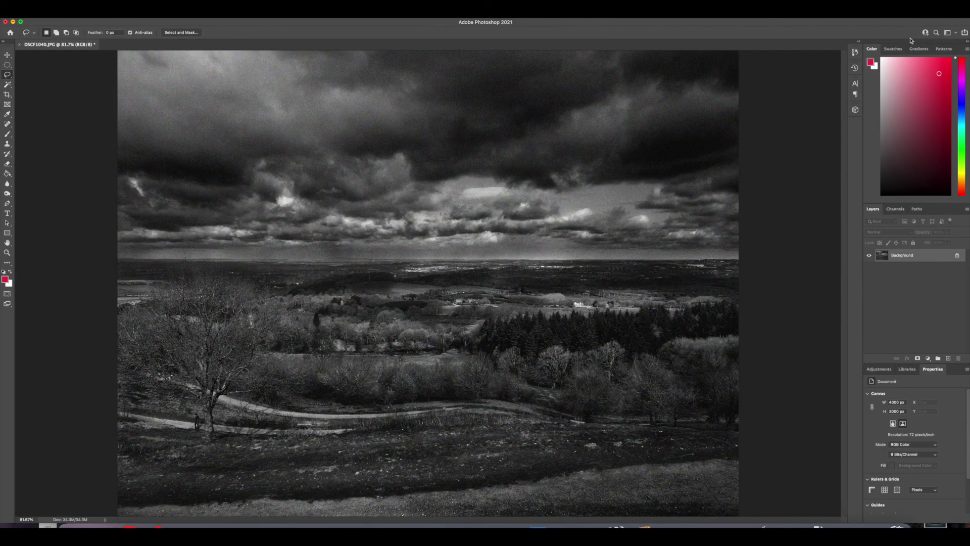
Step: Open the Levels dialog (Cmd+L) on the grained photo, values still at defaults
key(super+l)
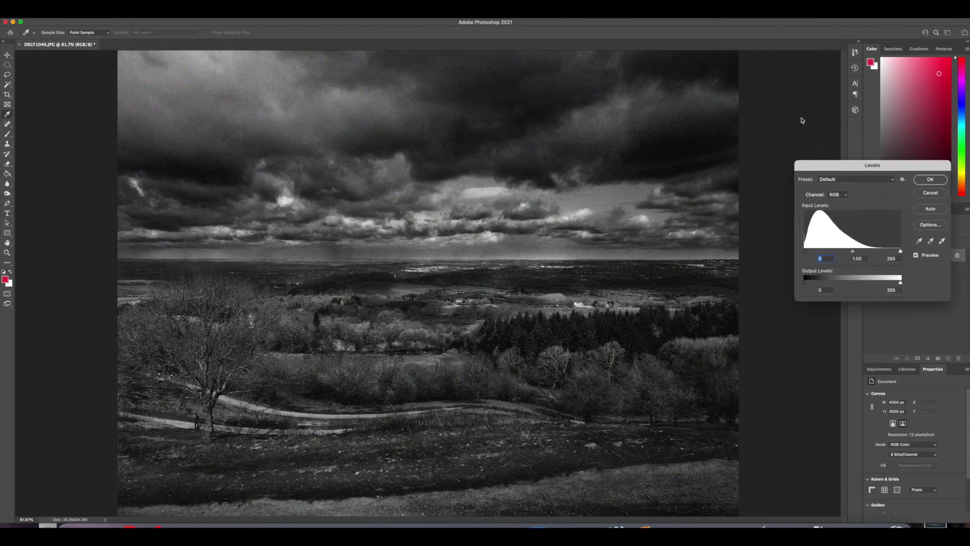